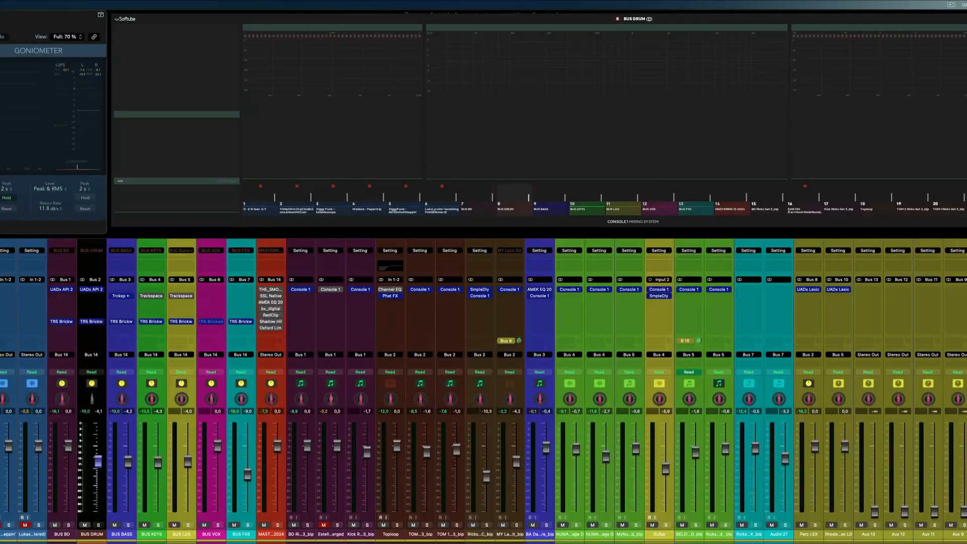
- Locate the MY Latin Kit track and open the UADx Lexicon 224 reverb on the Perc LEX aux
scroll(484, 391, "right", 3)
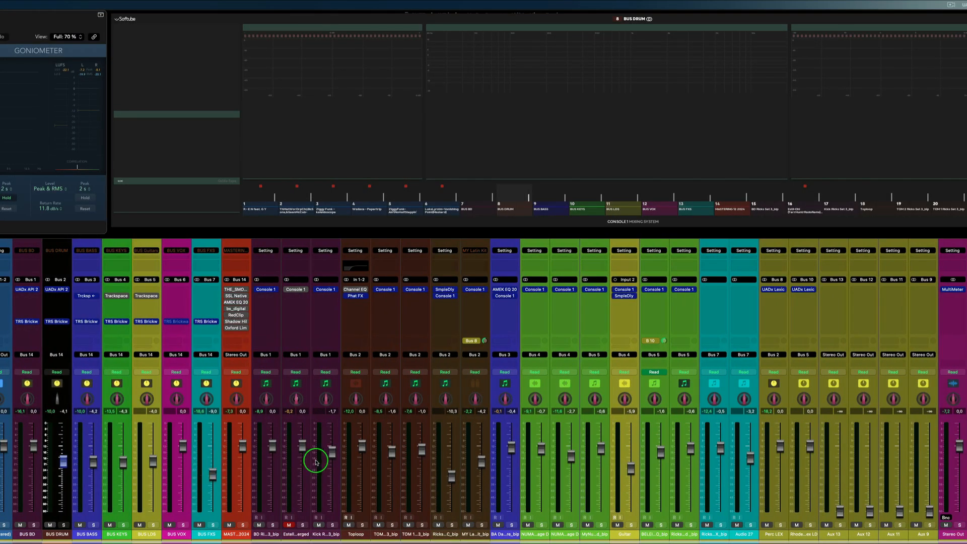
left_click(474, 536)
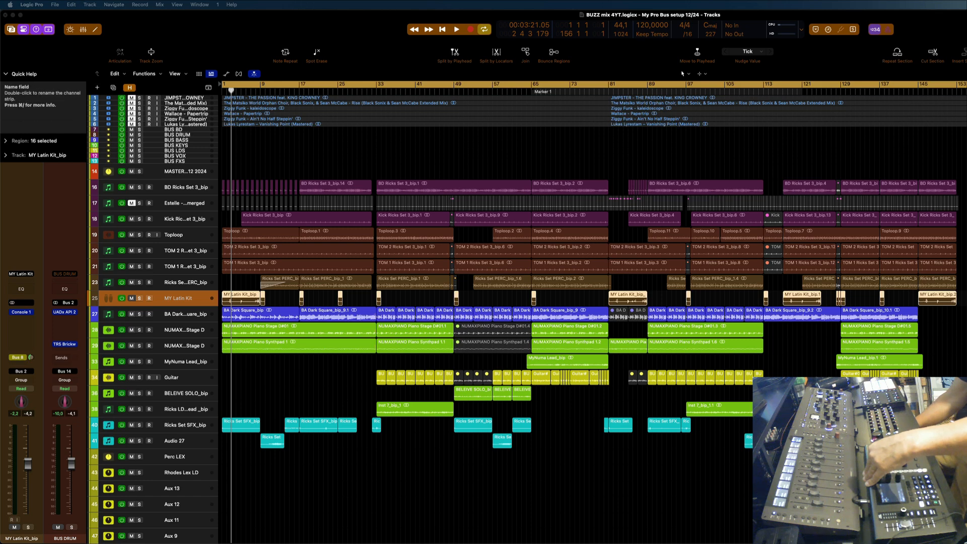
left_click(175, 456)
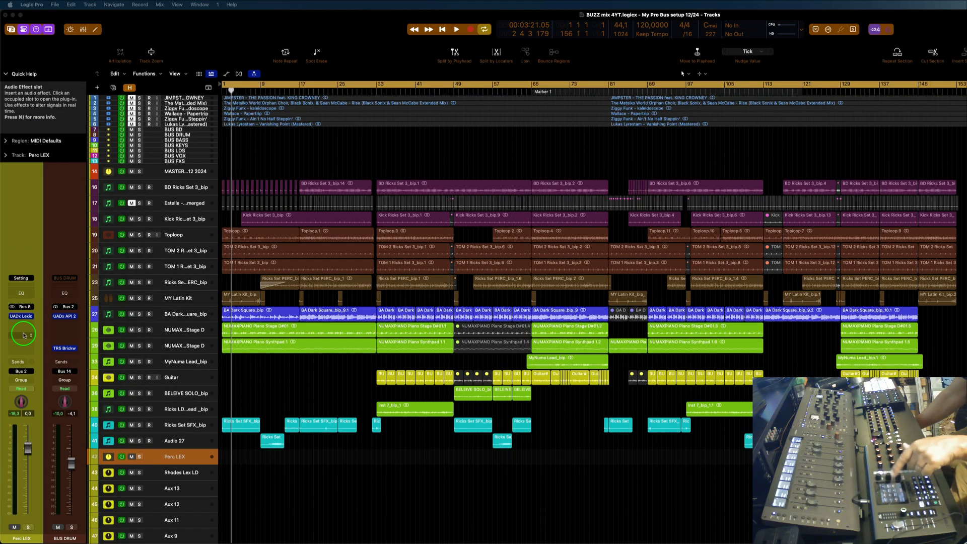
left_click(20, 317)
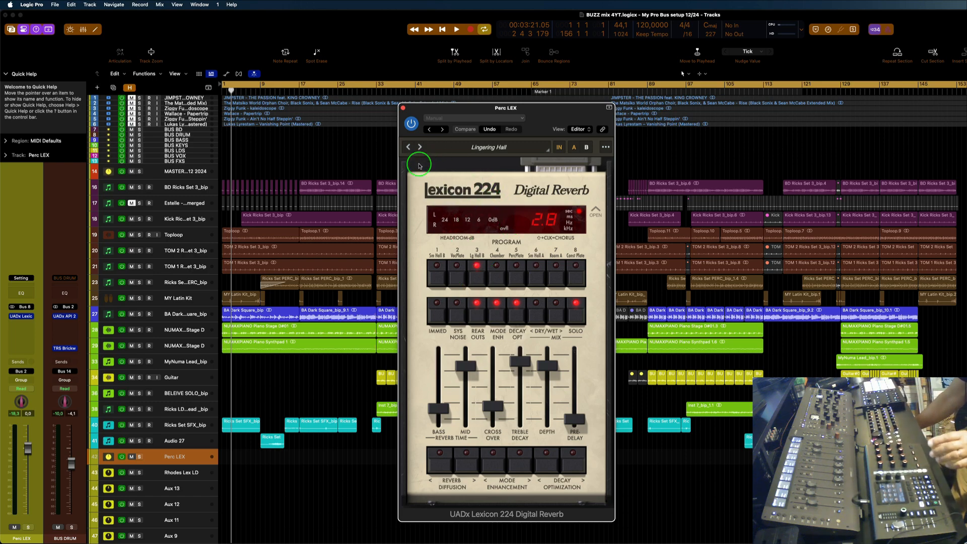
- Play the song from the start, audition the Perc LEX reverb aux in solo, and release its solo
key("Return")
key("space")
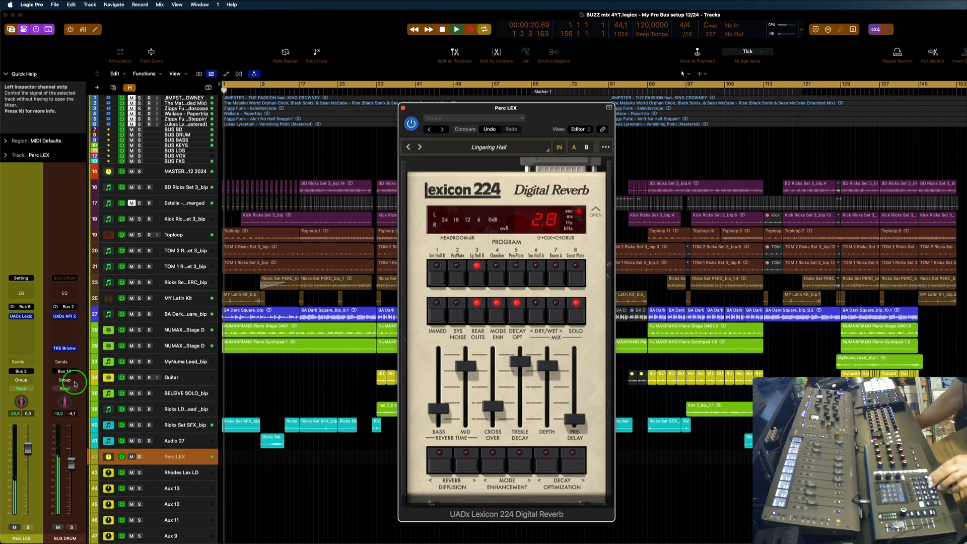
left_click(29, 527)
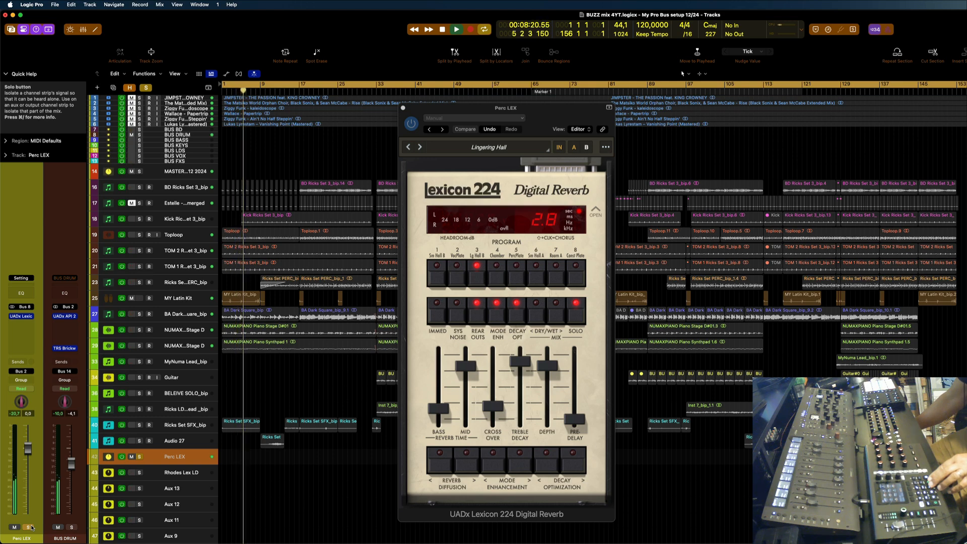
left_click(30, 527)
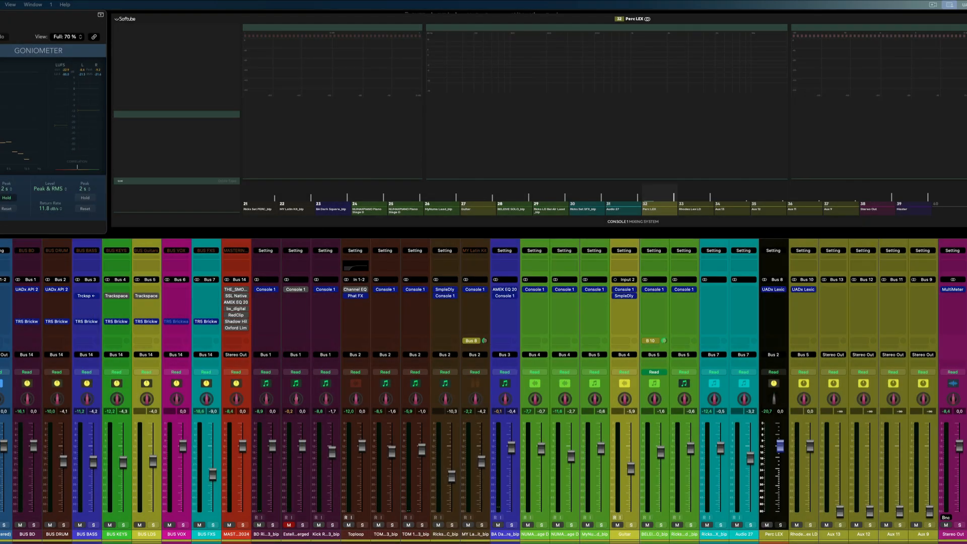
- Solo the BD Ricks Set 3 channel in the mixer and start playback to hear it through its bus
left_click(199, 533)
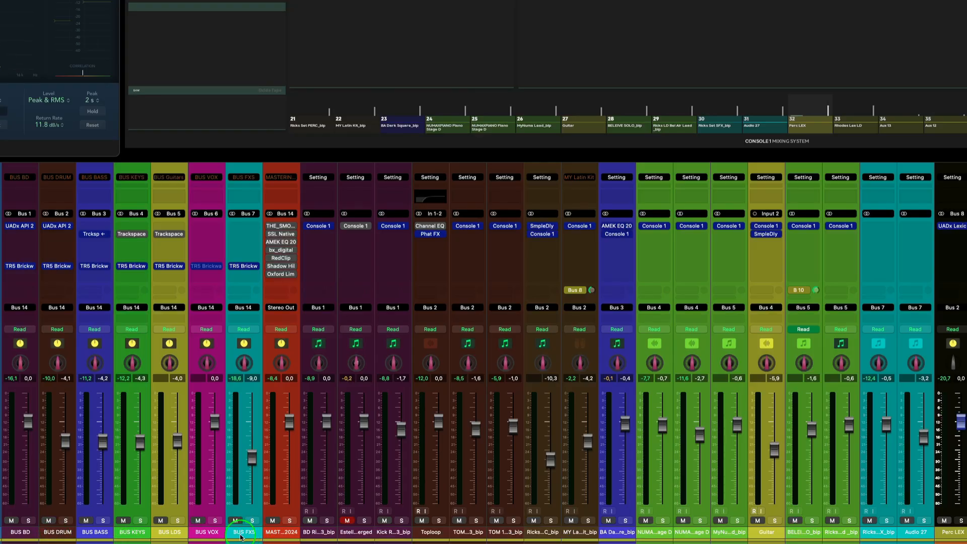
left_click(19, 533)
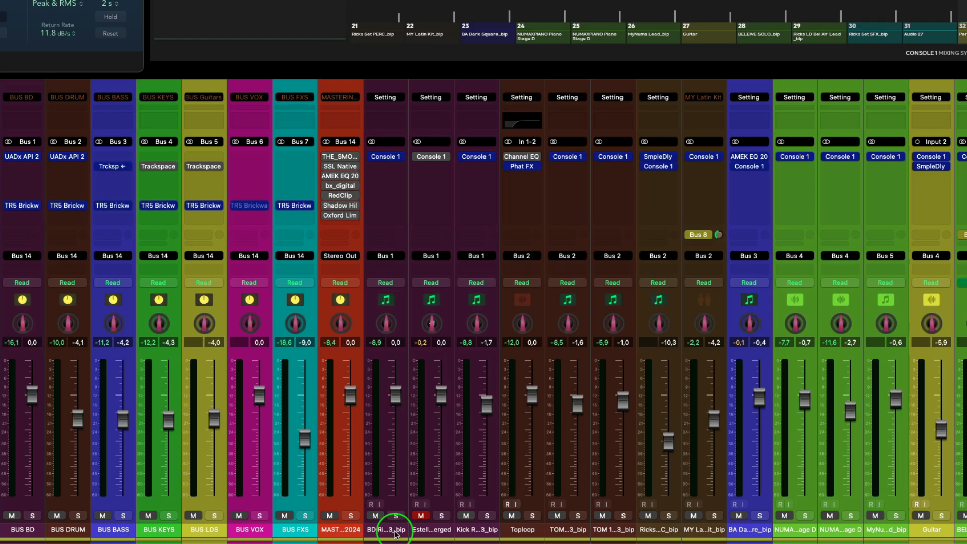
left_click(396, 533)
left_click(397, 515)
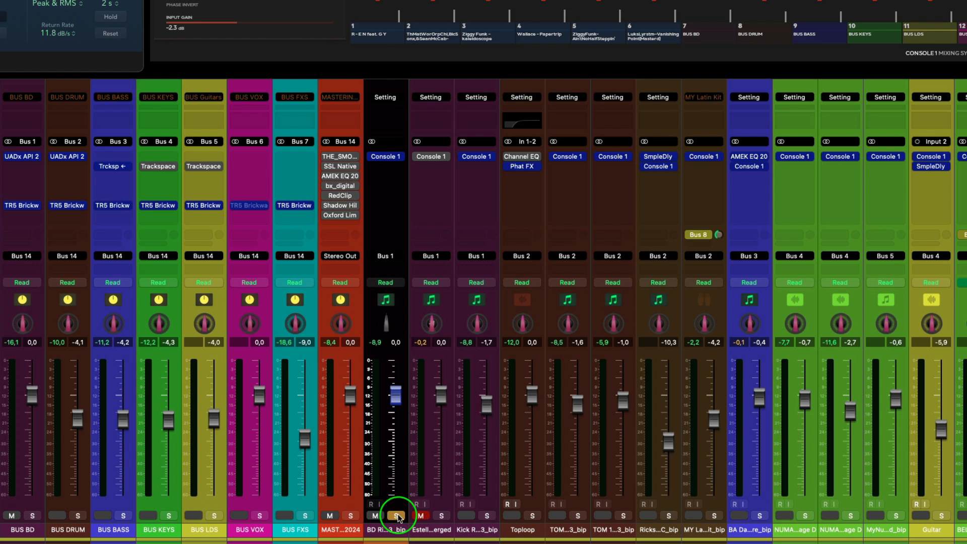
key("space")
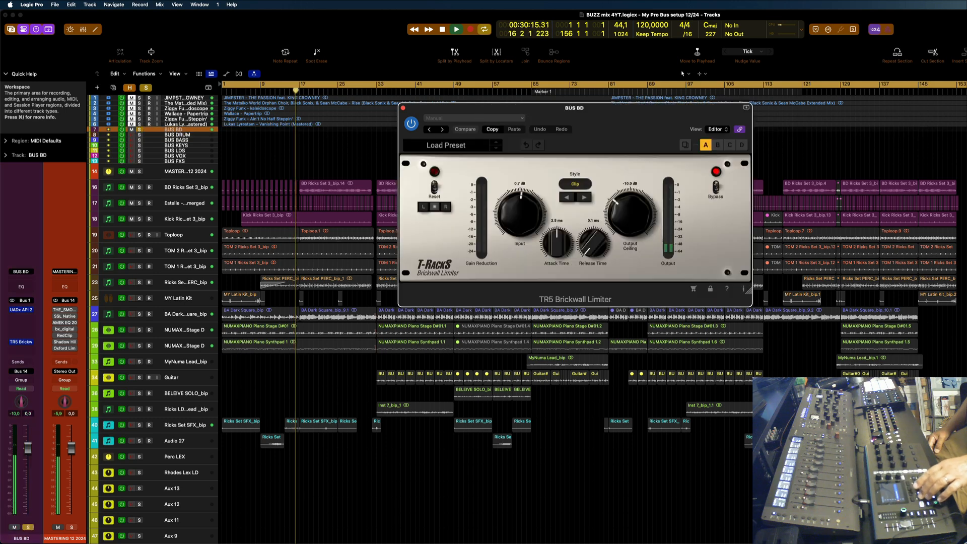
- Cycle the Style of the T-RackS Brickwall Limiter on BUS DRUM from Clean through Advanced 1 and the options after it
left_click(584, 197)
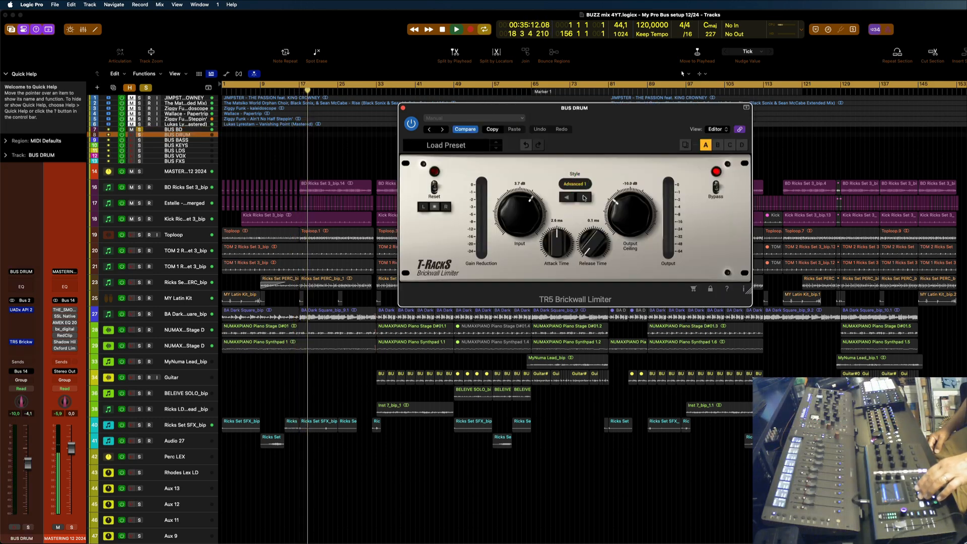
left_click(584, 196)
left_click(584, 197)
left_click(583, 197)
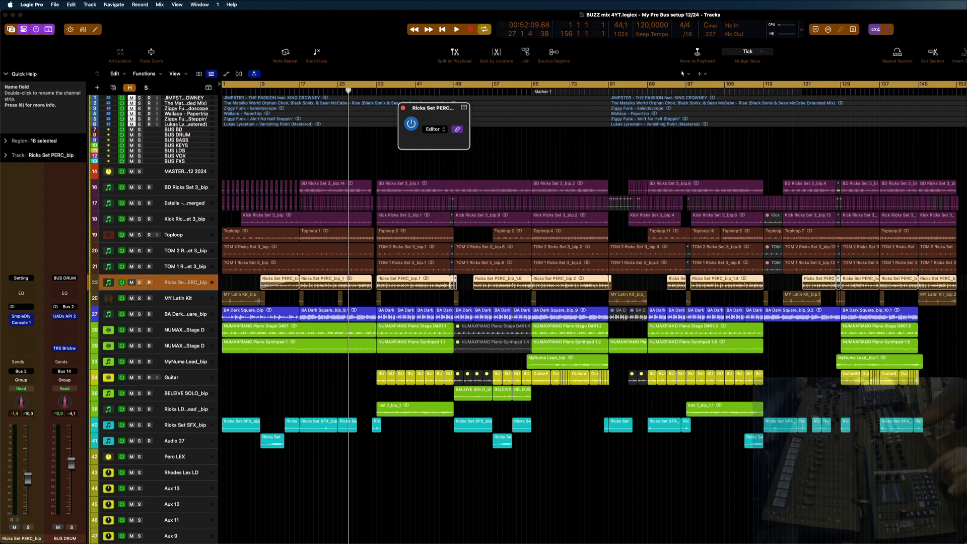
- Select the MASTERING 12 2024 bus and close the BUS BASS Brickwall Limiter
key("Up")
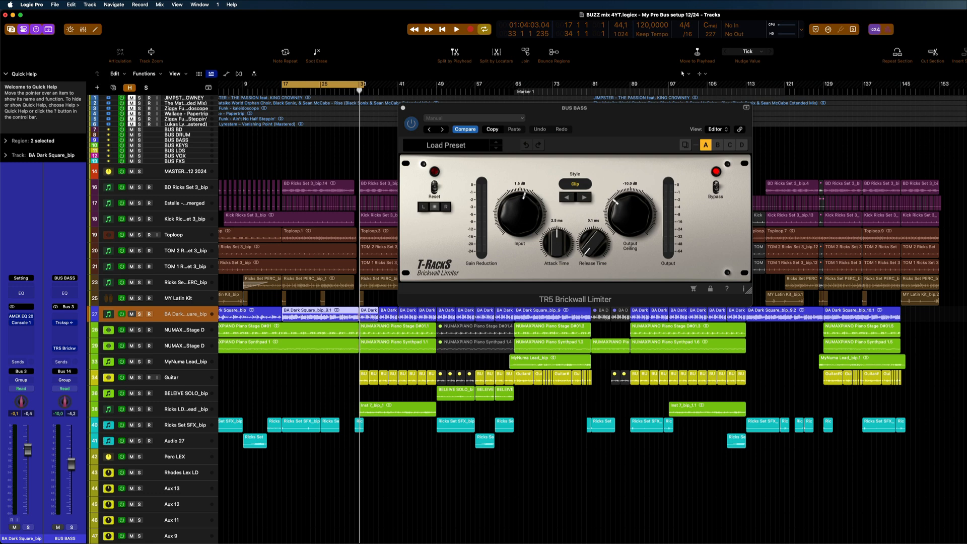
left_click(184, 171)
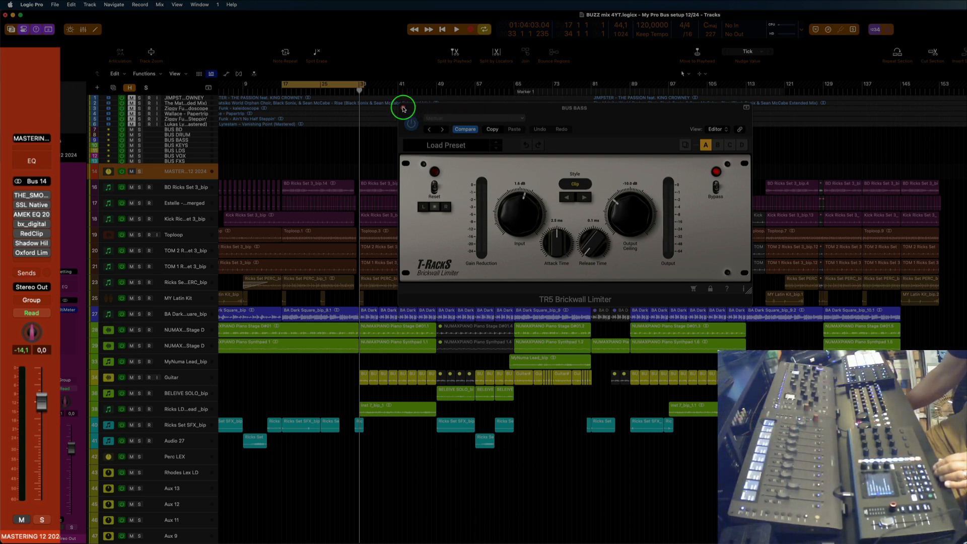
left_click(403, 109)
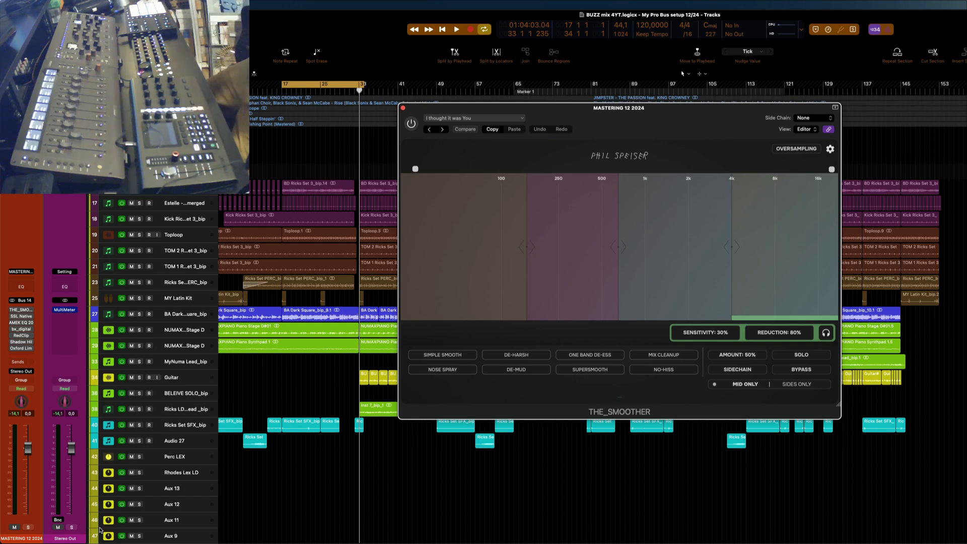
- Audition the mastering bus by repeatedly starting and stopping playback with THE_SMOOTHER and SSL Native Bus Compressor 2 open
key("space")
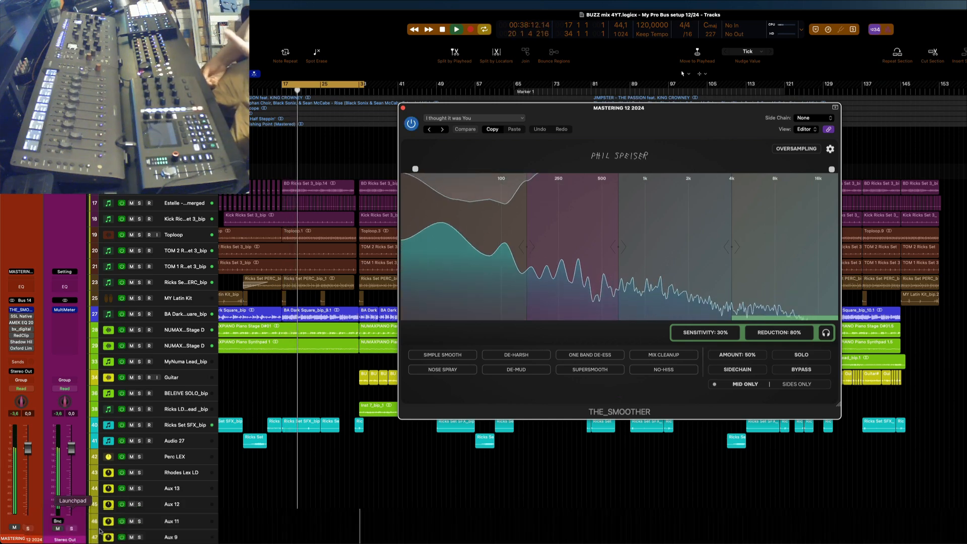
key("space")
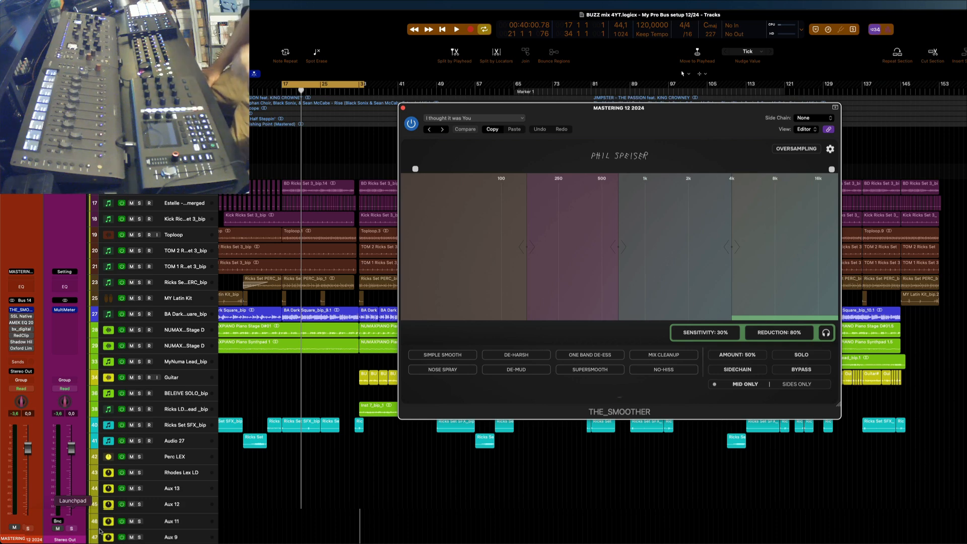
key("space")
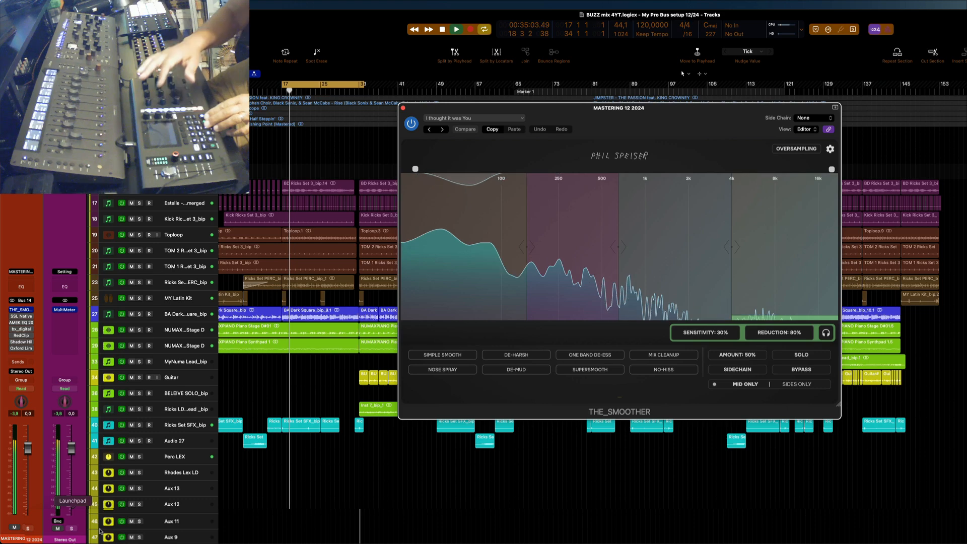
key("space")
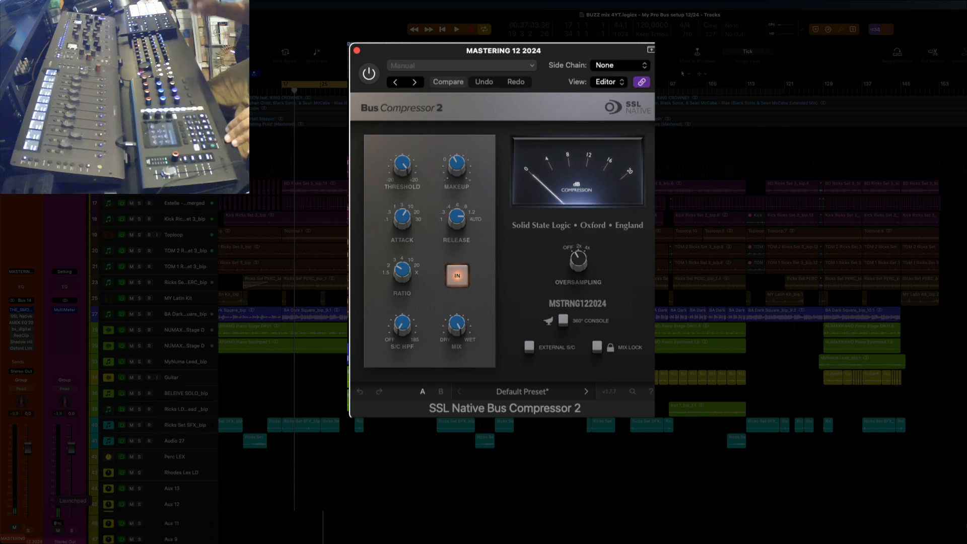
key("space")
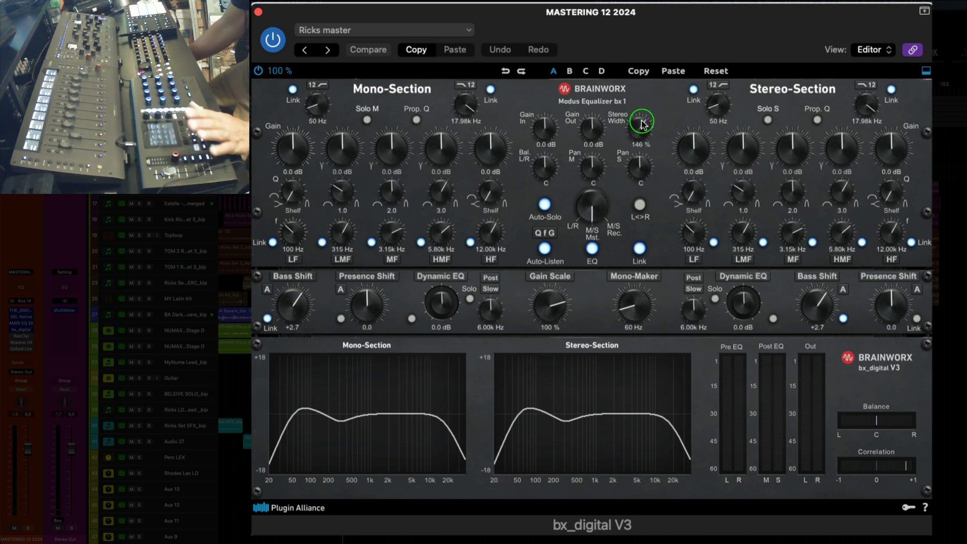
- Sweep the linked Bass Shift of bx_digital V3 on the mastering bus up to +6.6, down to +1.9, and back up
left_click_drag(622, 326, 645, 316)
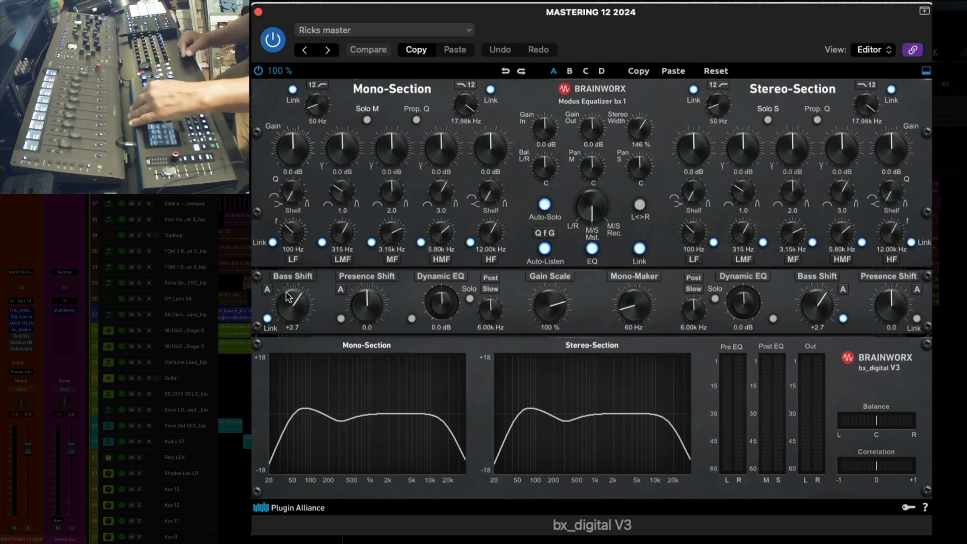
left_click_drag(286, 295, 287, 296)
scroll(286, 292, "up", 10)
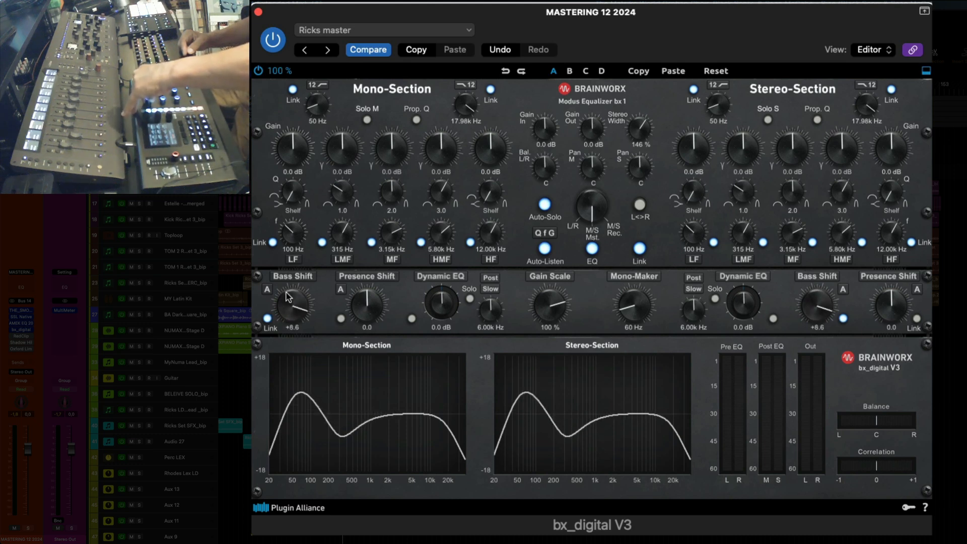
scroll(286, 296, "down", 8)
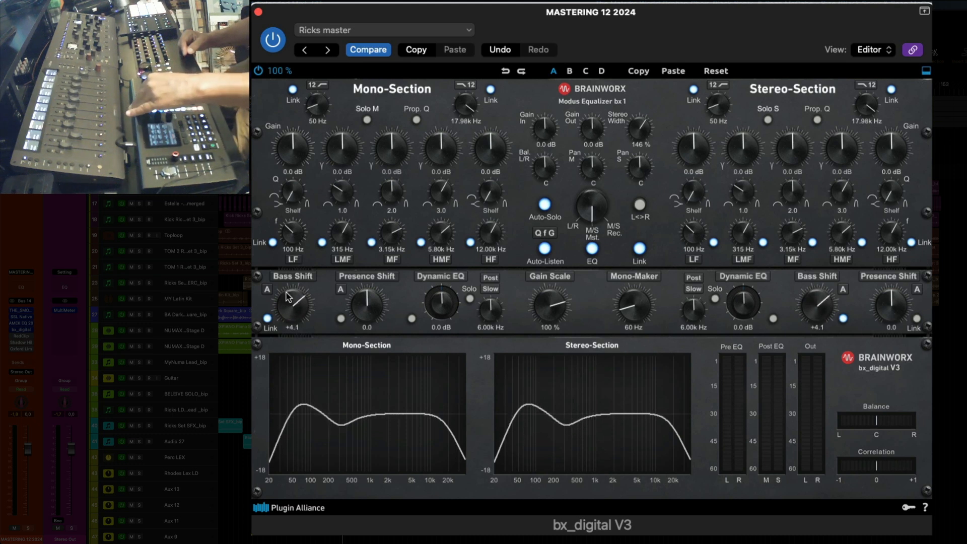
scroll(286, 296, "down", 3)
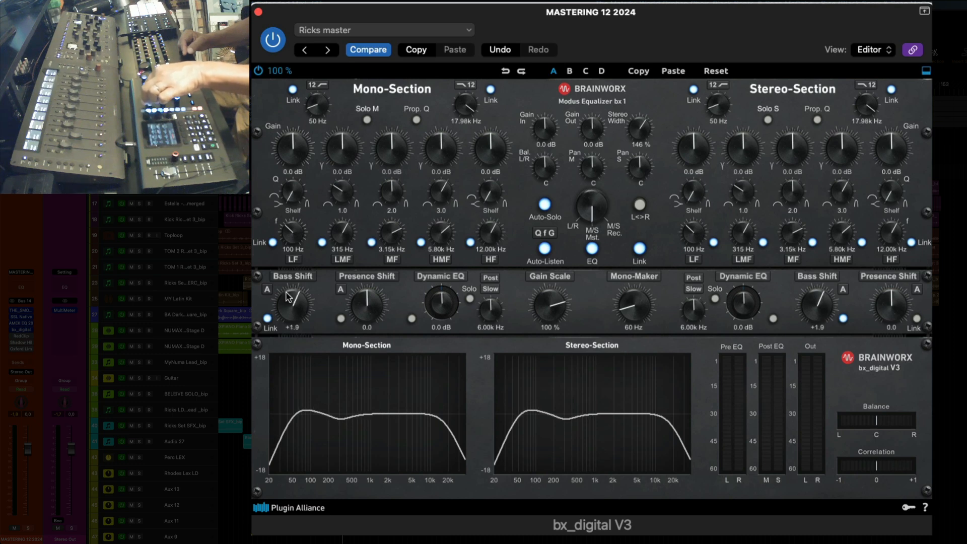
scroll(287, 296, "up", 2)
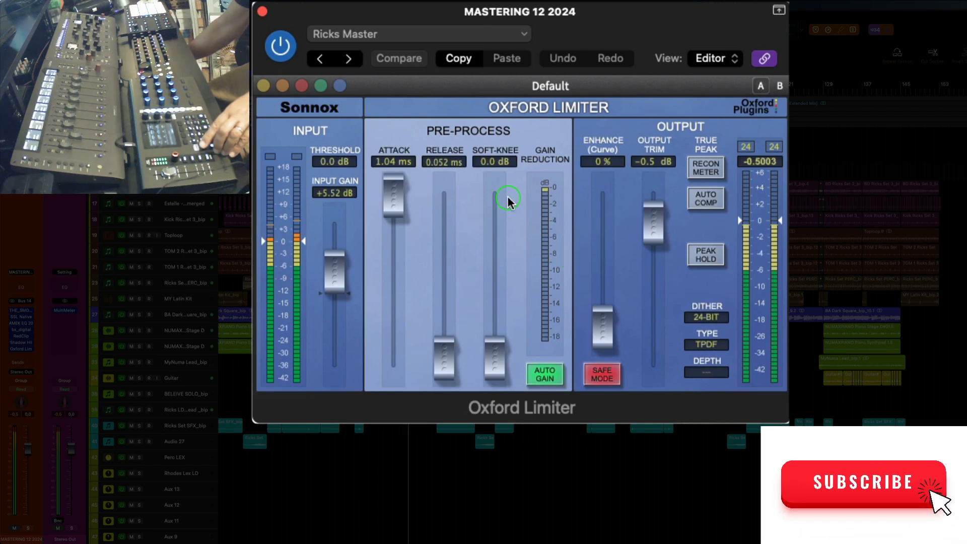
- Close the Oxford Limiter on the mastering bus and stop playback
left_click(263, 11)
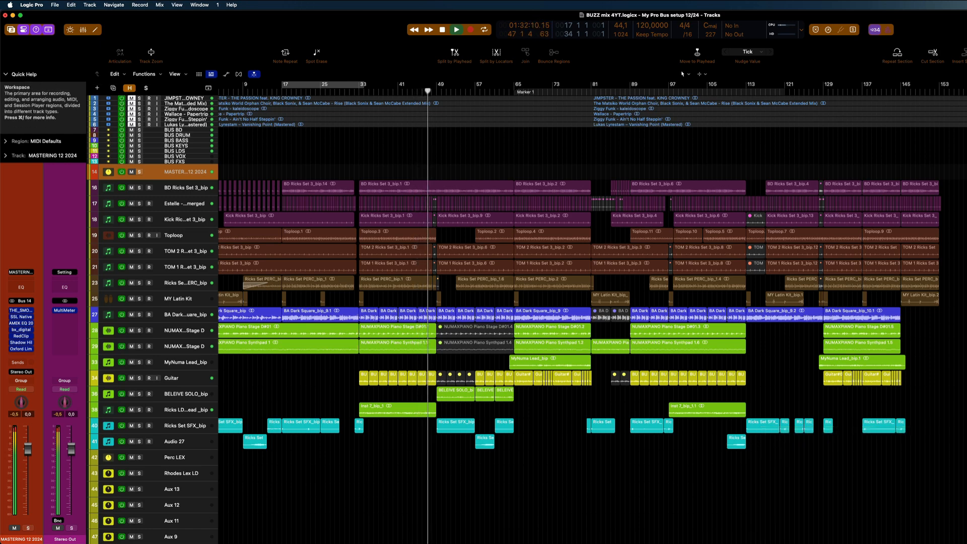
key("space")
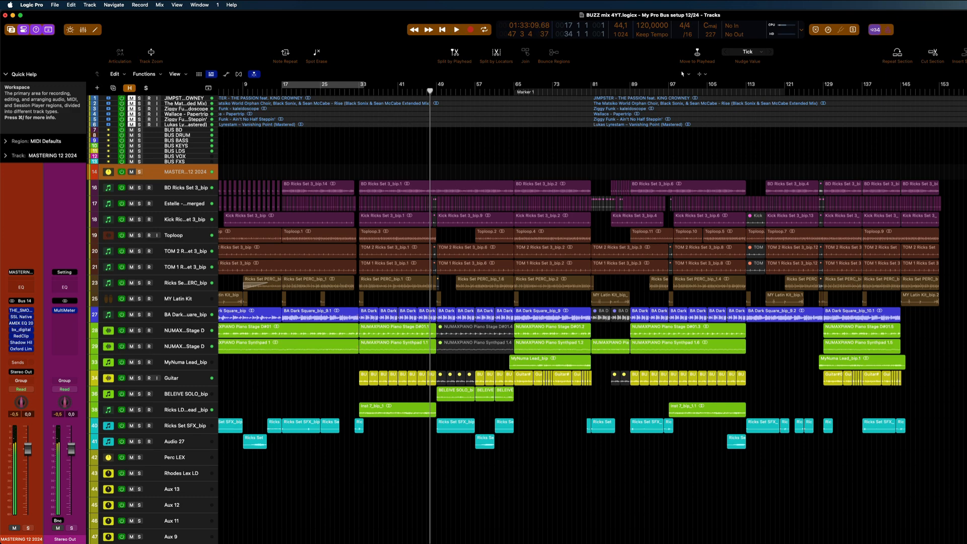